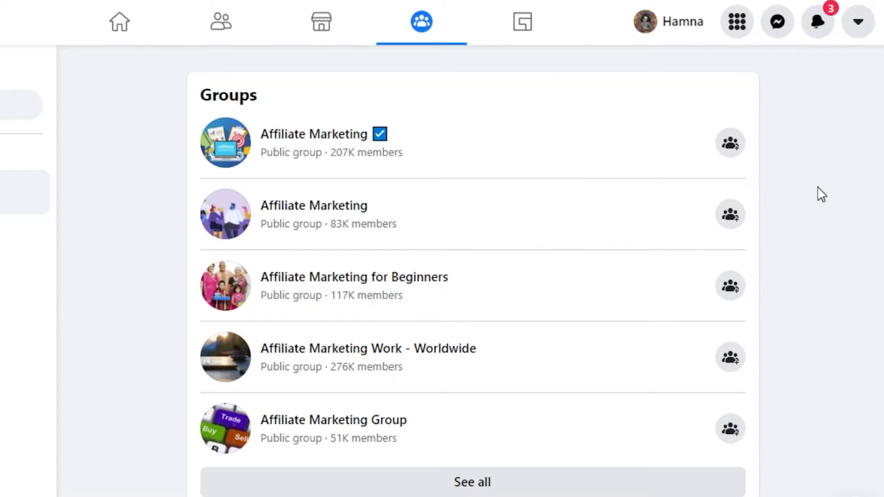
Look through the Facebook group search results for affiliate marketing and the related public group posts.
scroll(473, 272, "down", 16)
scroll(473, 272, "up", 8)
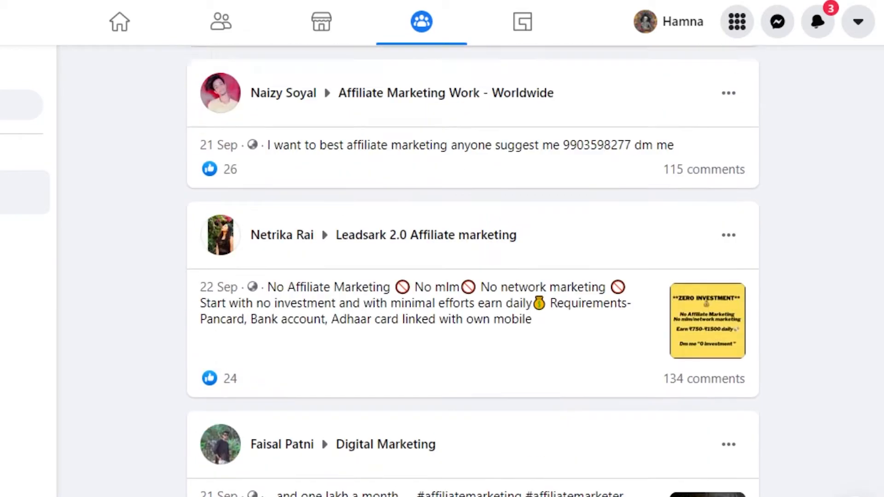
scroll(473, 272, "up", 15)
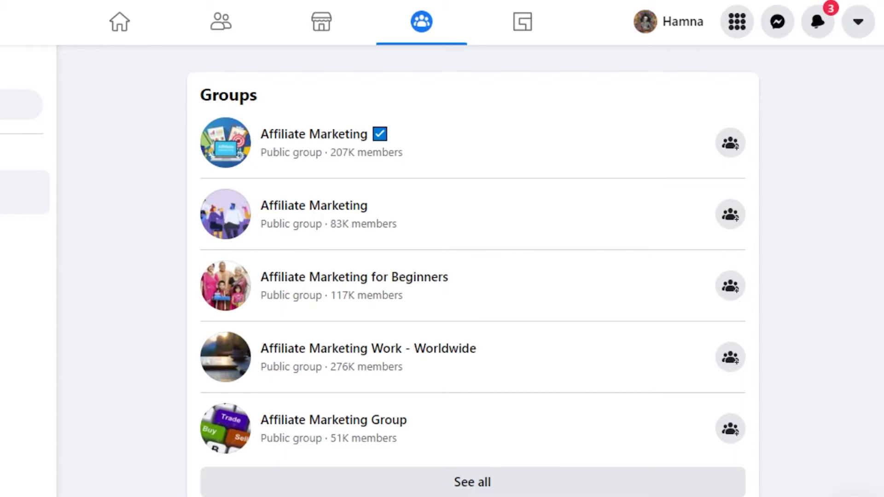
scroll(472, 271, "down", 15)
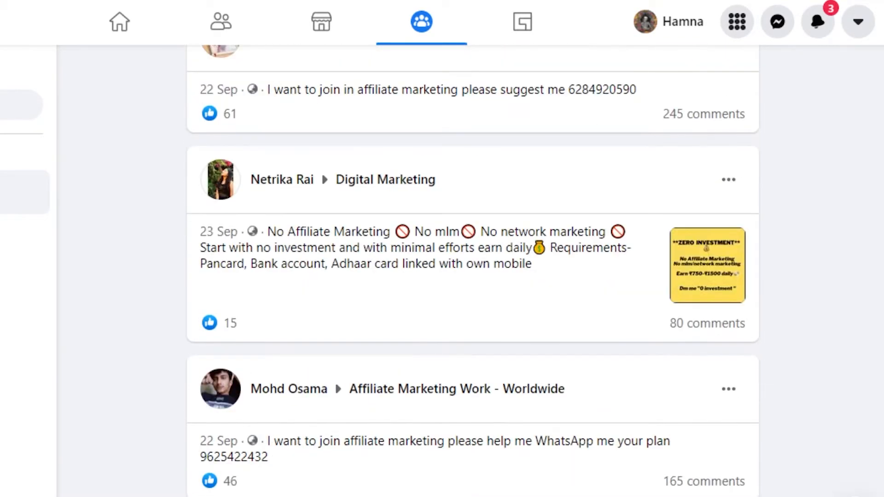
scroll(472, 271, "down", 1)
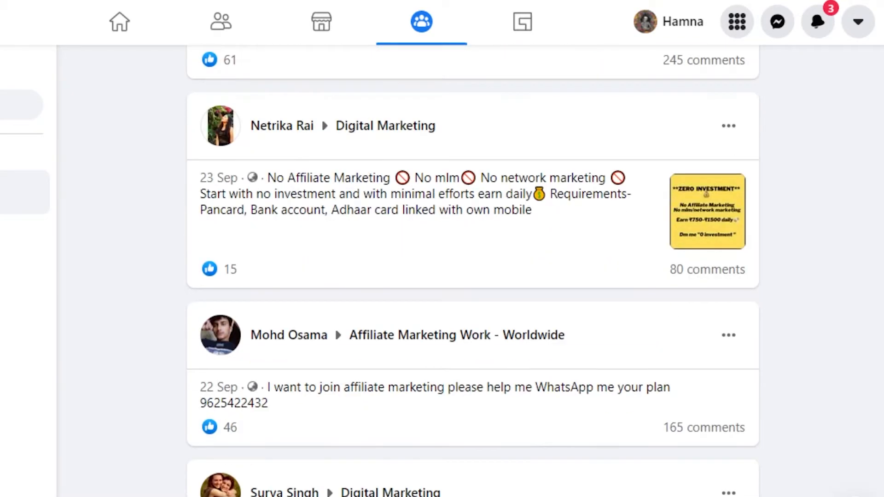
scroll(871, 300, "down", 13)
scroll(870, 300, "up", 3)
scroll(472, 271, "down", 2)
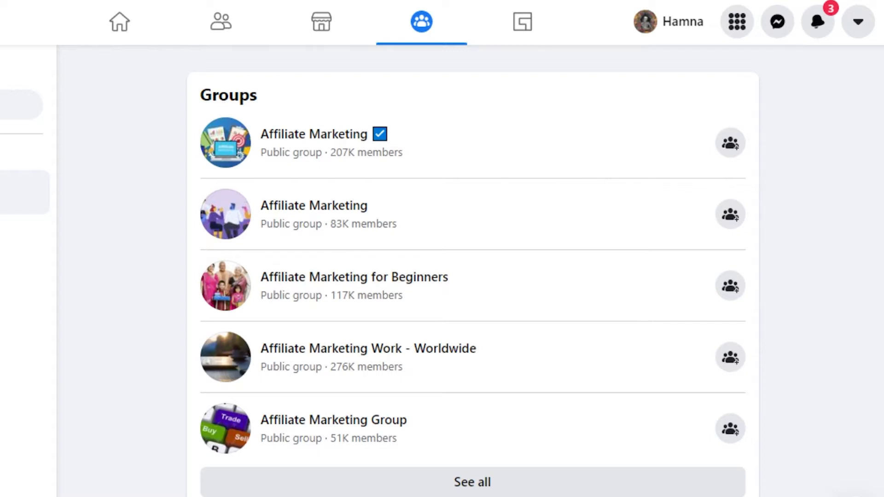
scroll(473, 277, "down", 10)
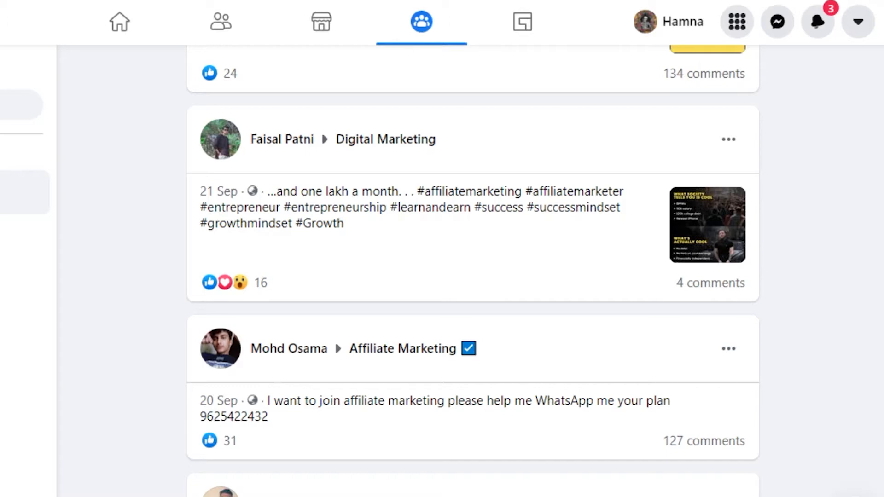
scroll(473, 277, "up", 15)
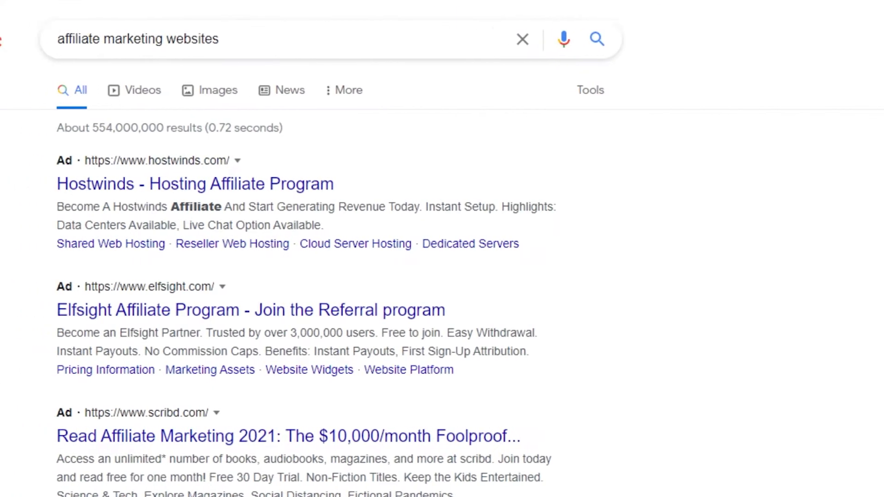
Review the Google results for affiliate marketing websites and the Facebook group results for affiliate marketing.
scroll(442, 276, "down", 4)
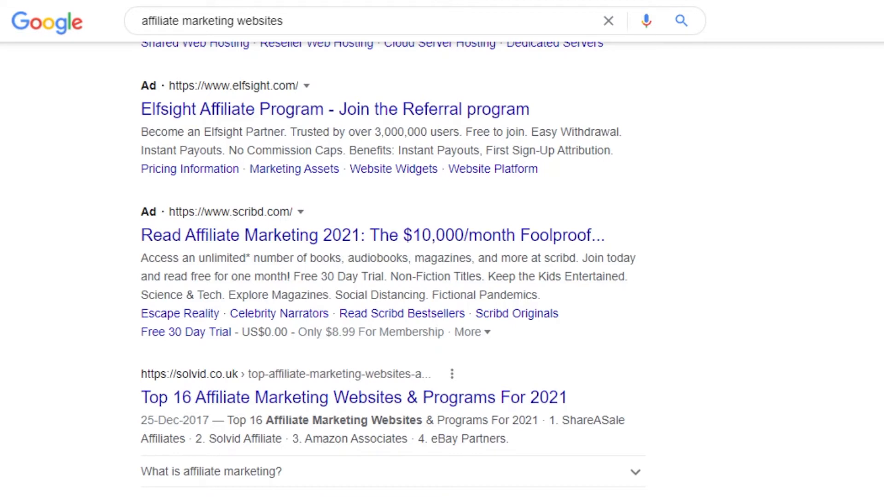
scroll(442, 248, "up", 5)
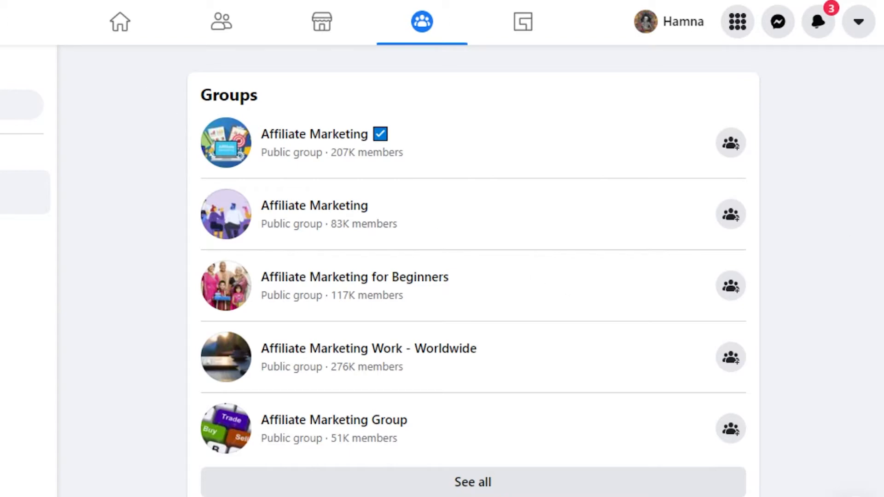
scroll(473, 271, "down", 20)
scroll(473, 271, "up", 20)
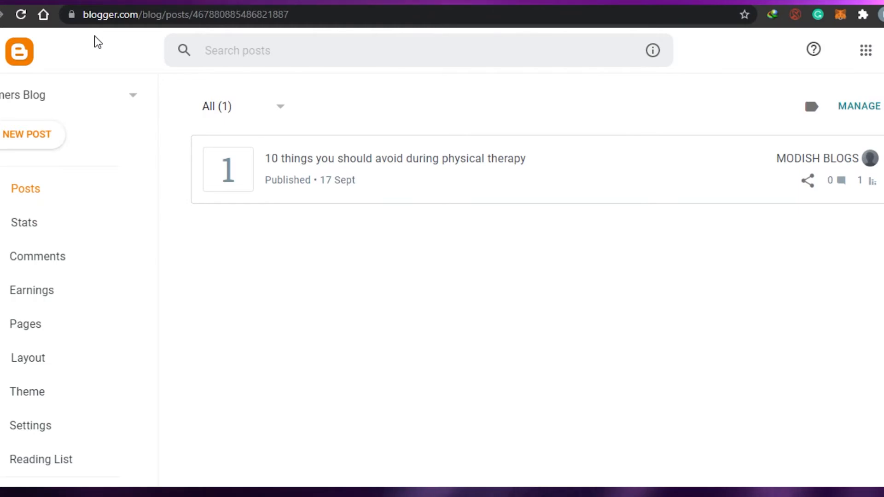
Open the public page of Dreamers Blog from its Blogger dashboard.
mouse_move(367, 181)
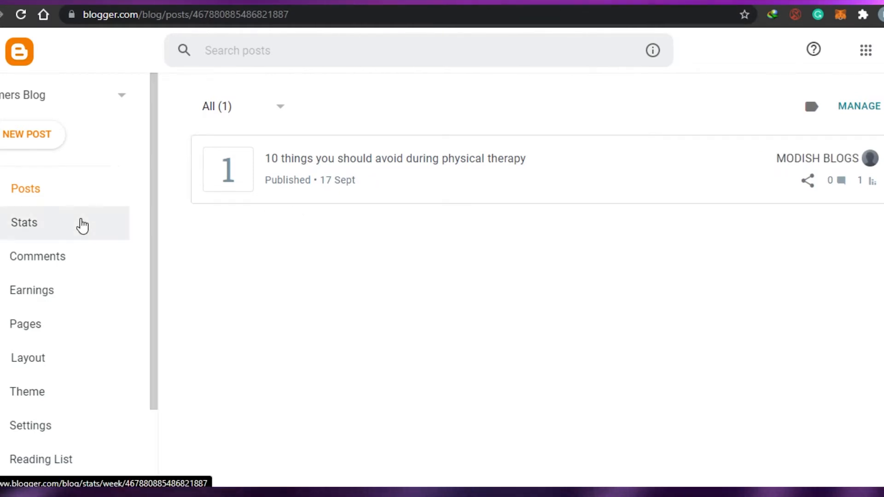
left_click_drag(157, 277, 150, 357)
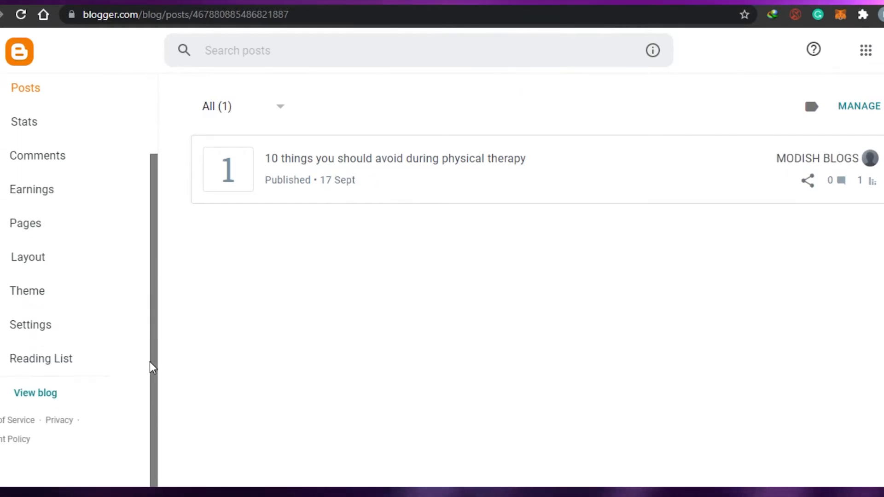
mouse_move(151, 296)
left_mouse_down()
mouse_move(145, 241)
mouse_move(148, 291)
left_mouse_up()
left_click(48, 403)
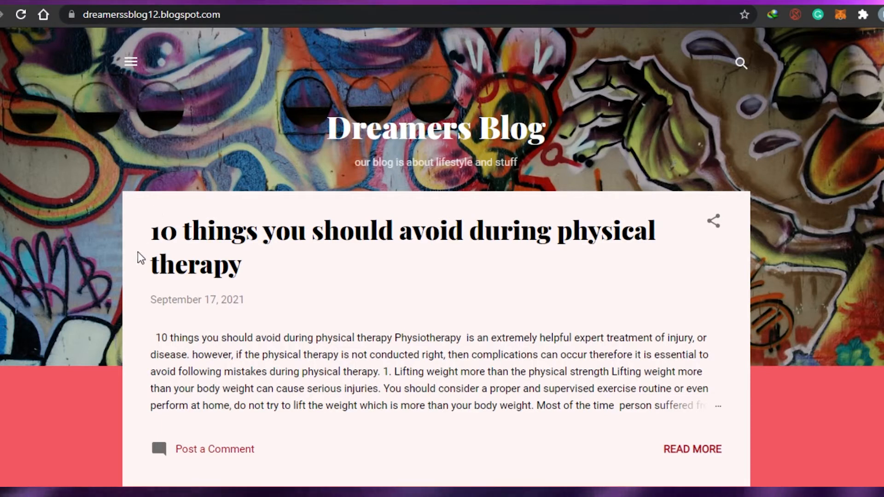
Copy the blog's web address, dreamerssblog12.blogspot.com.
left_click(232, 15)
left_click_drag(190, 15, 87, 14)
right_click(100, 12)
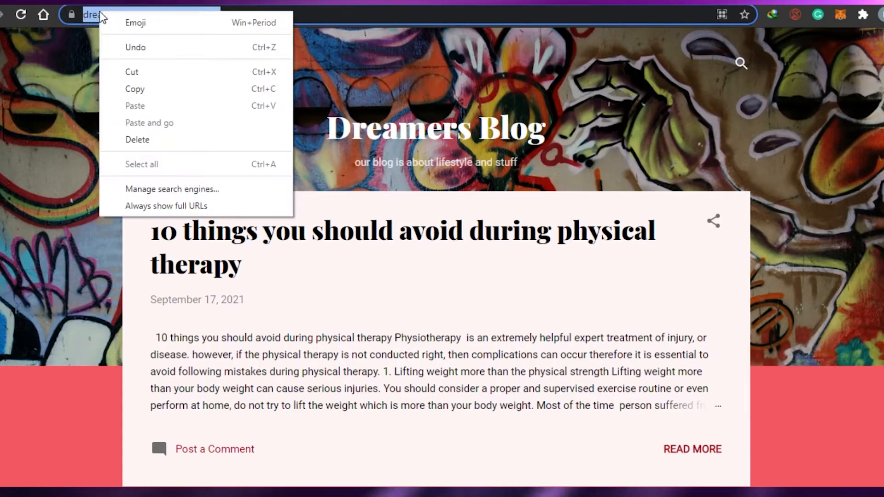
left_click(146, 91)
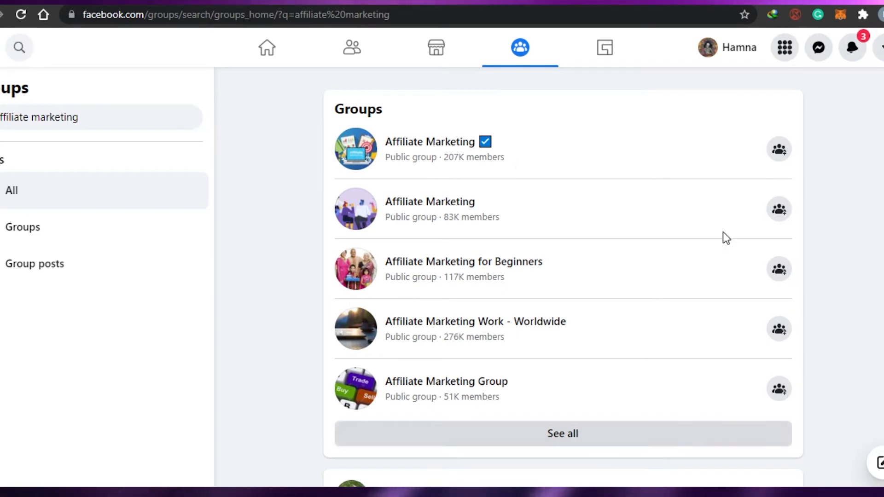
On Facebook, open the Affiliate Marketing group with 207K members and examine its discussion posts and comments.
scroll(563, 276, "down", 5)
scroll(563, 277, "up", 5)
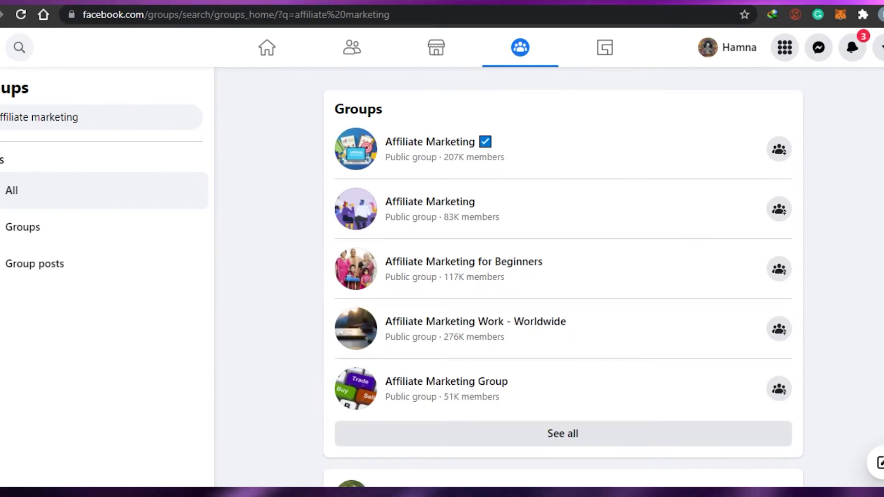
left_click(412, 143)
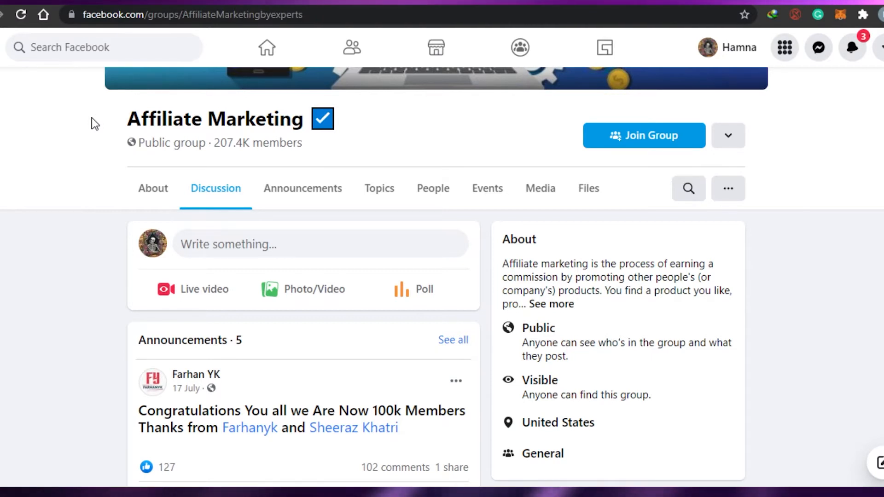
scroll(618, 299, "down", 10)
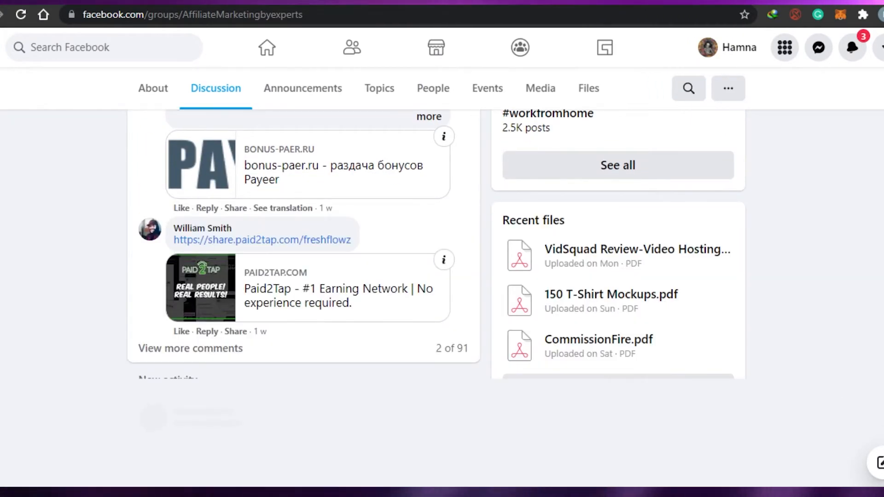
scroll(442, 299, "up", 5)
scroll(442, 299, "down", 6)
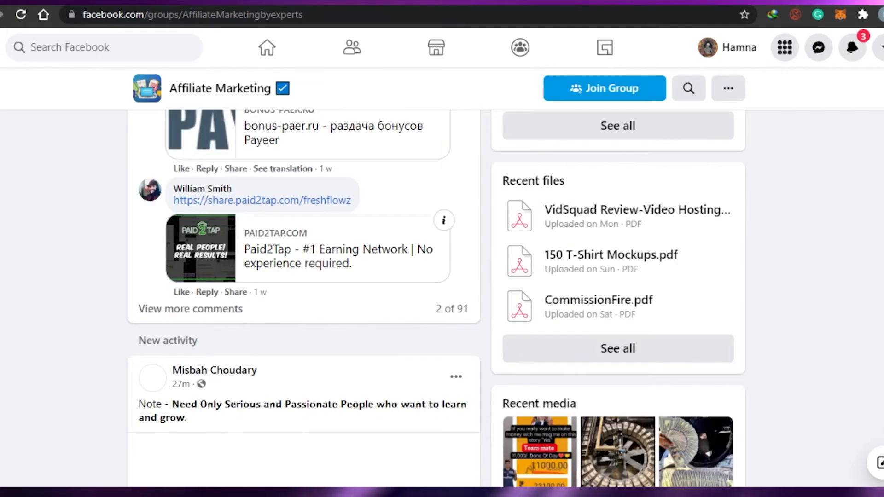
scroll(442, 299, "down", 8)
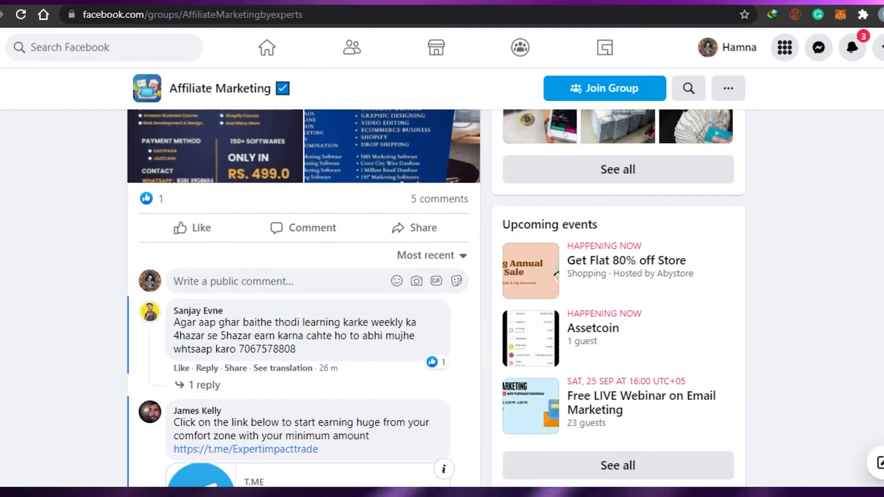
scroll(443, 299, "down", 2)
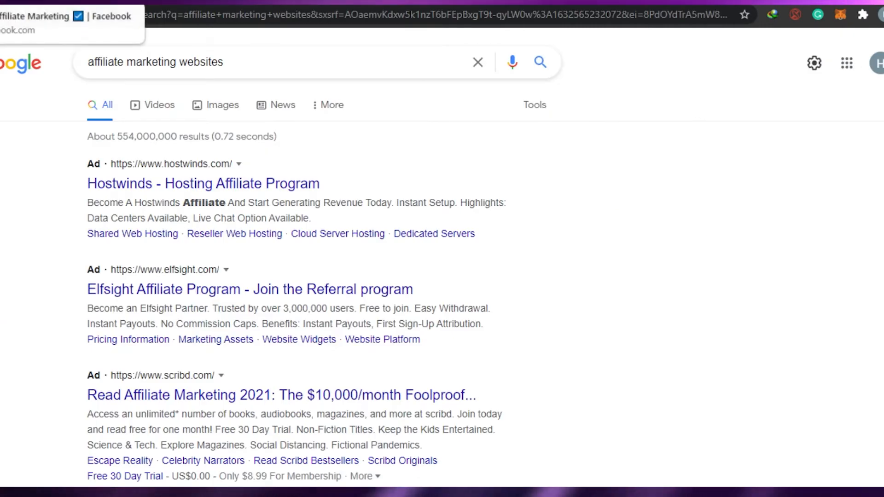
View the Affiliate Marketing group's header and go back to the group search results.
left_click(4, 3)
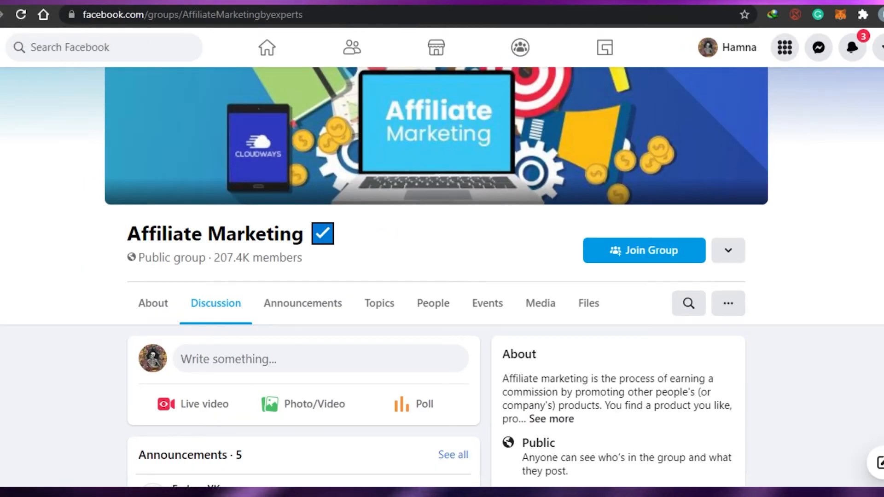
scroll(442, 277, "up", 2)
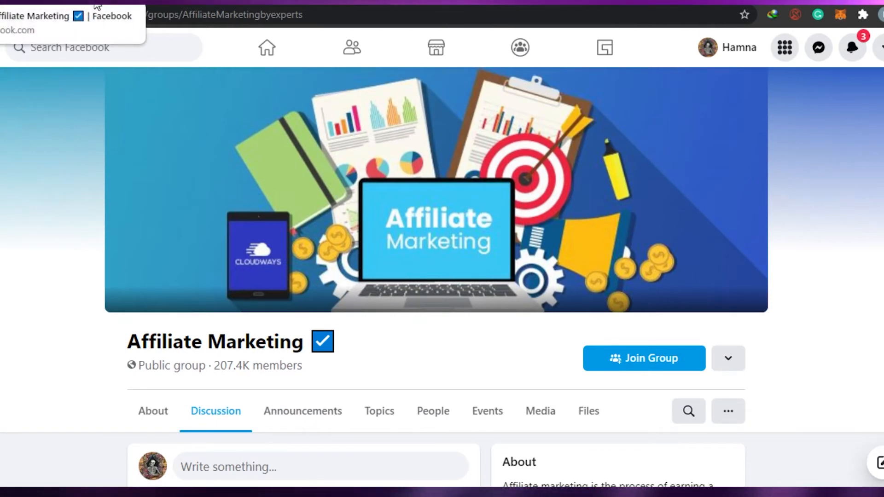
key("alt+Left")
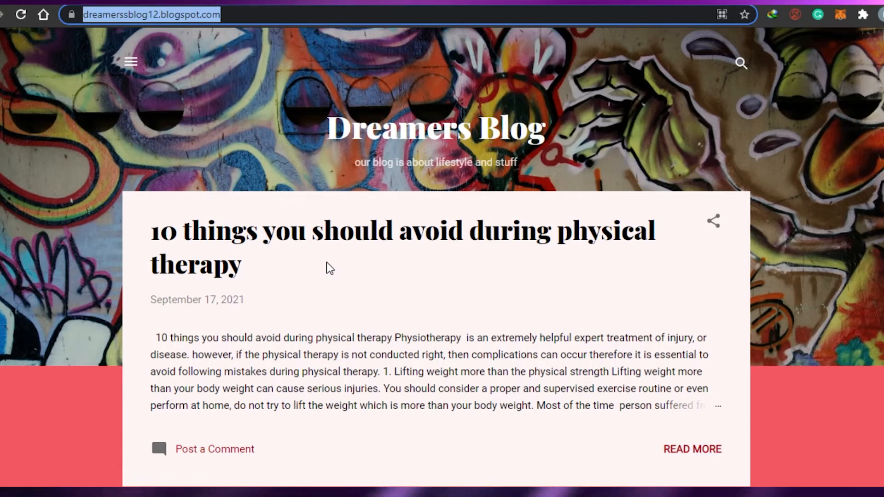
Start a new post for Dreamers Blog in Blogger.
left_click(293, 103)
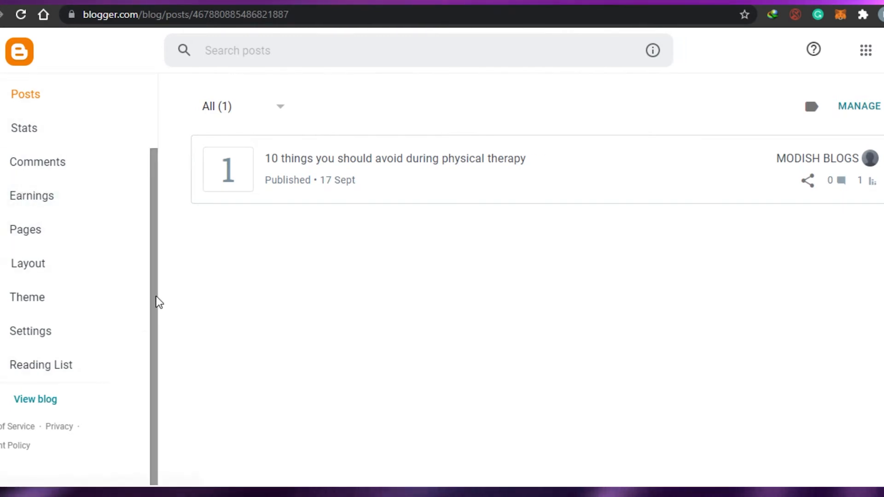
scroll(158, 184, "up", 3)
left_click(6, 137)
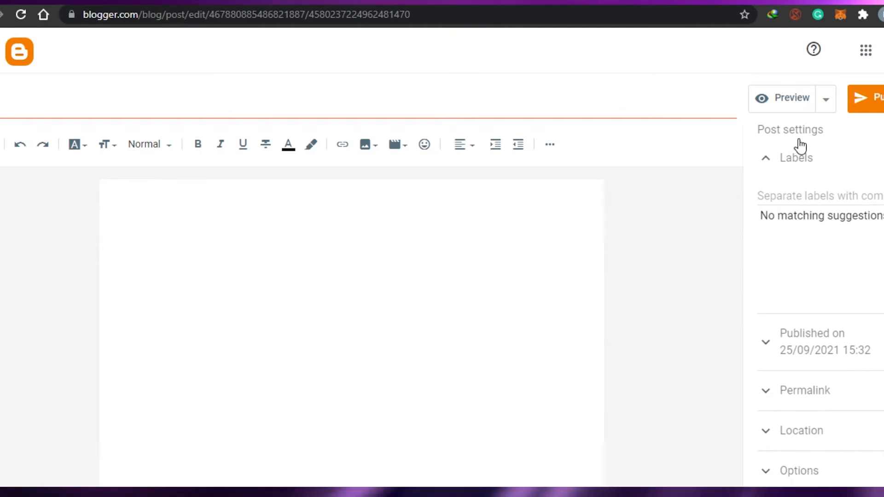
Set the new post to use a custom permalink, leave the permalink text empty, and return to the posts list.
left_click(783, 391)
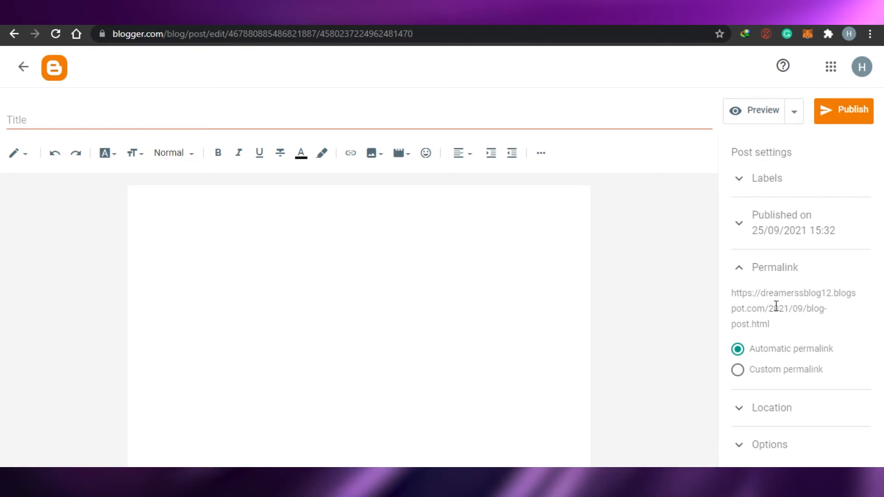
left_click(738, 371)
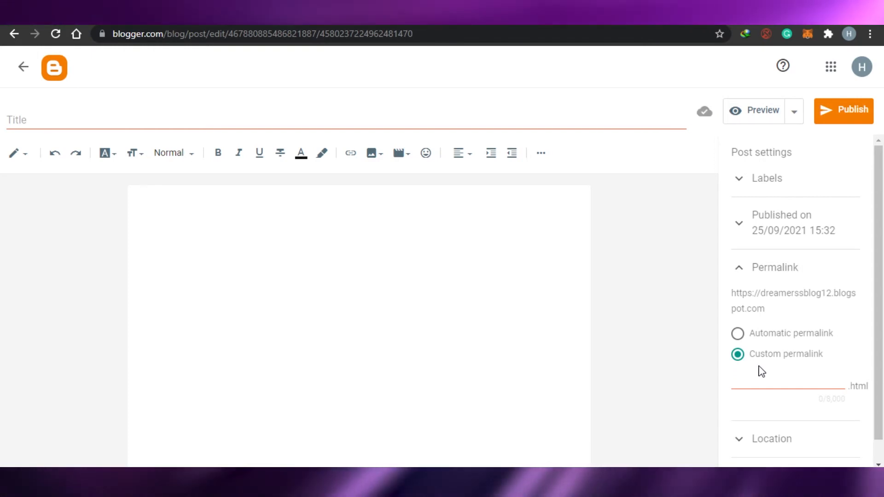
scroll(883, 377, "down", 1)
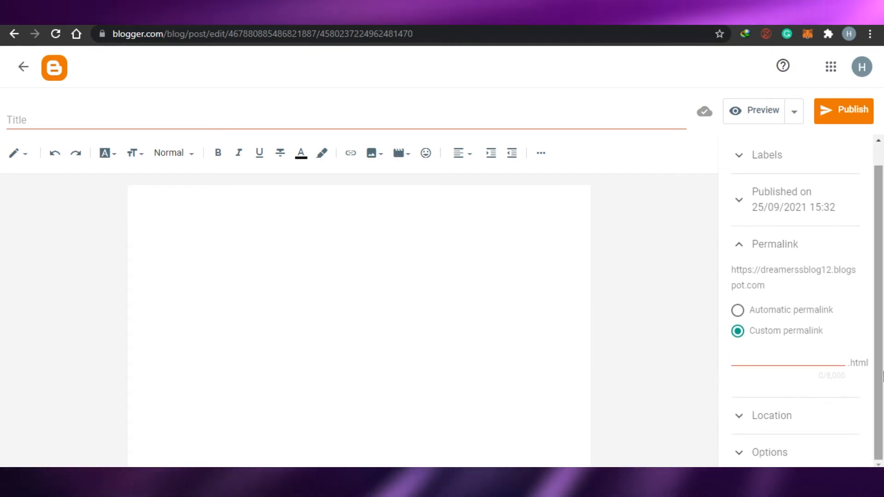
left_click(749, 358)
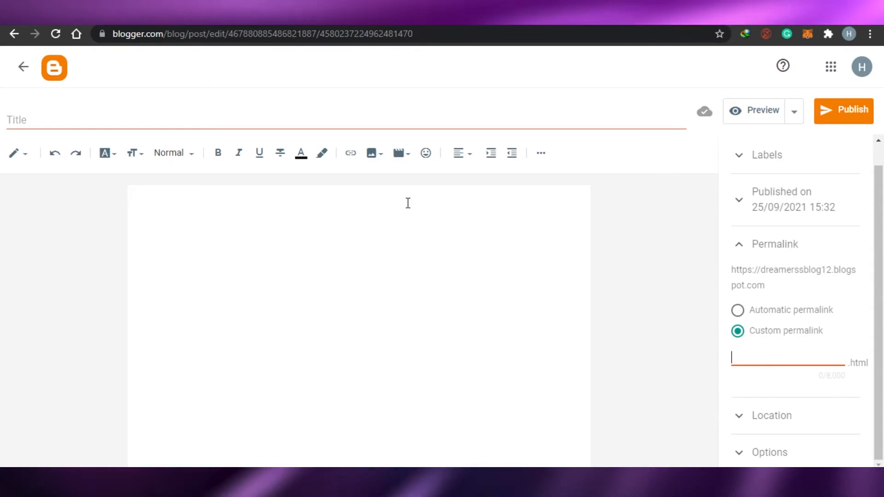
left_click(10, 33)
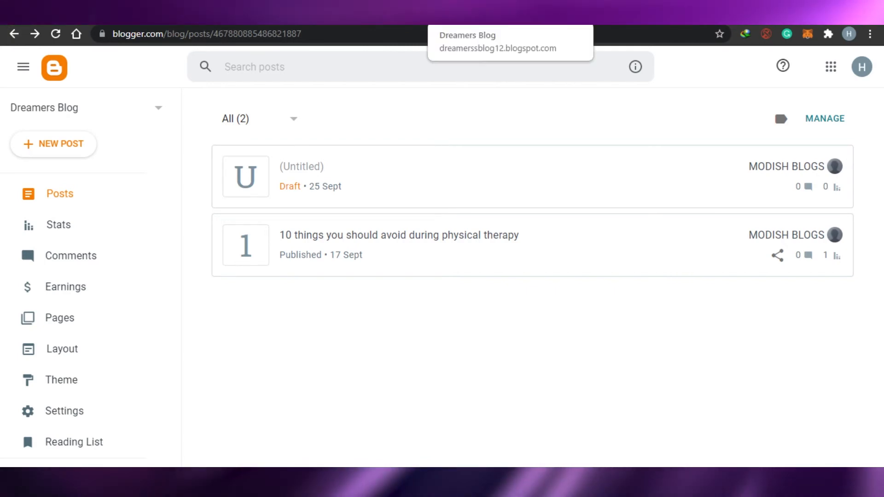
Switch back to the Facebook group search results for affiliate marketing.
left_click(34, 18)
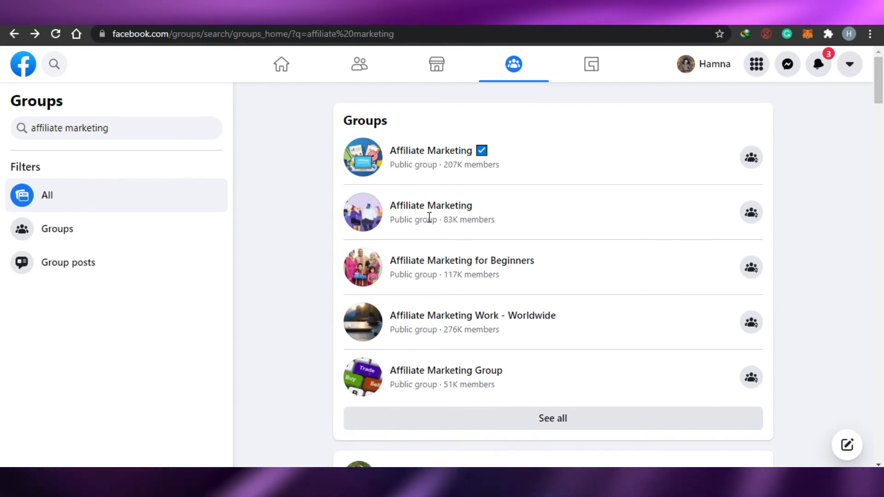
mouse_move(883, 87)
left_mouse_down()
mouse_move(882, 152)
mouse_move(882, 72)
left_mouse_up()
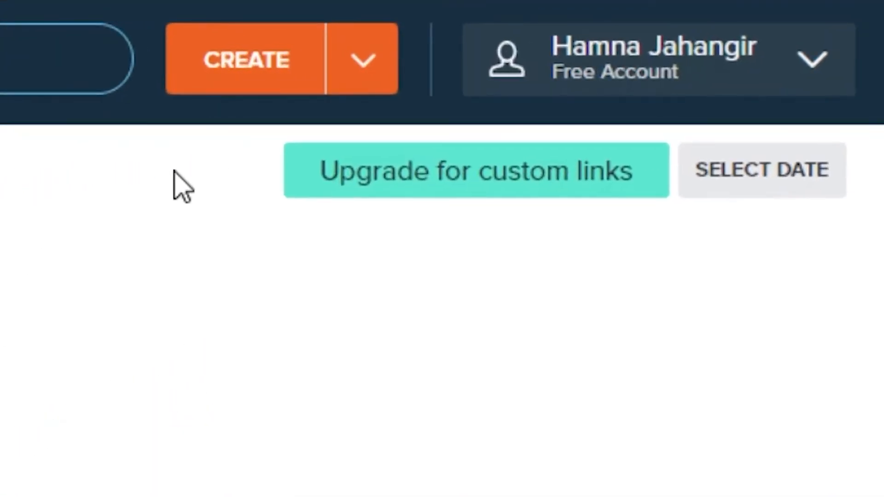
Create a bit.ly short link from the address copied in Blogger, and highlight the link's customizable back-half.
left_click(235, 60)
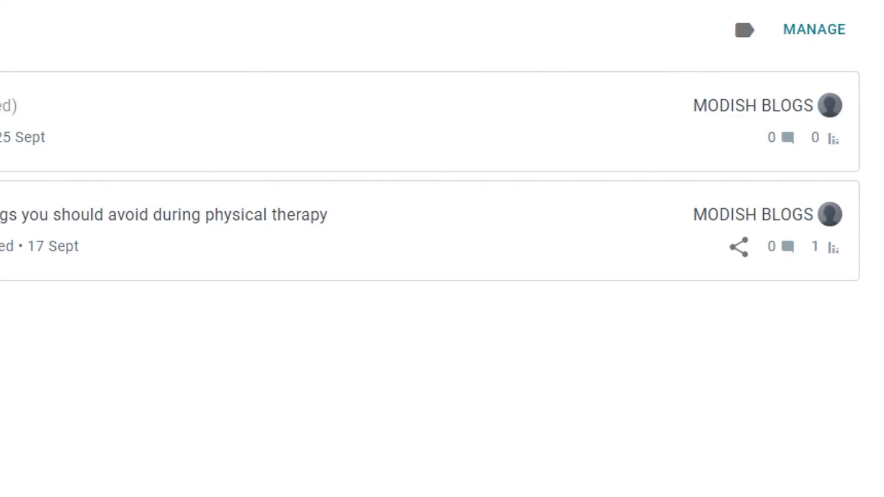
right_click(0, 0)
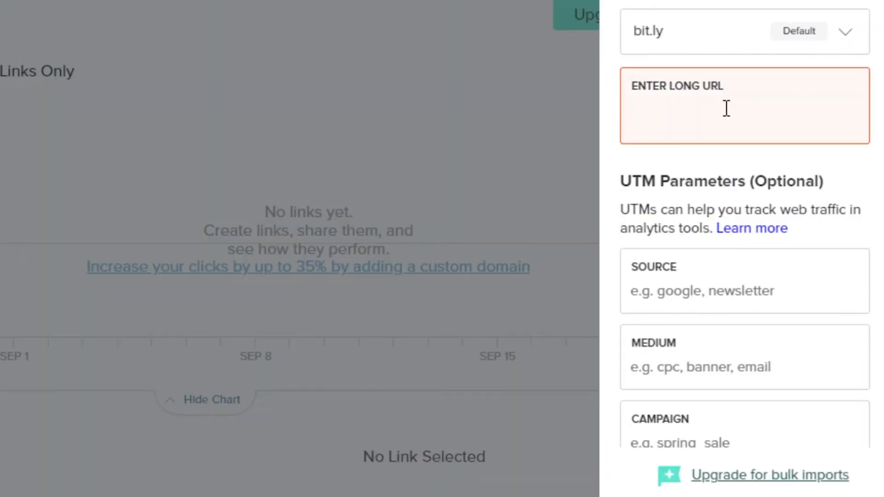
right_click(725, 109)
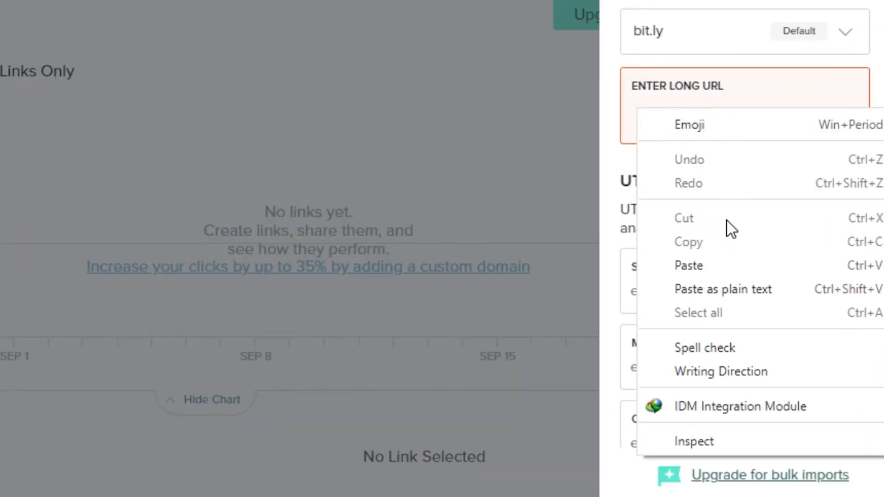
left_click(703, 265)
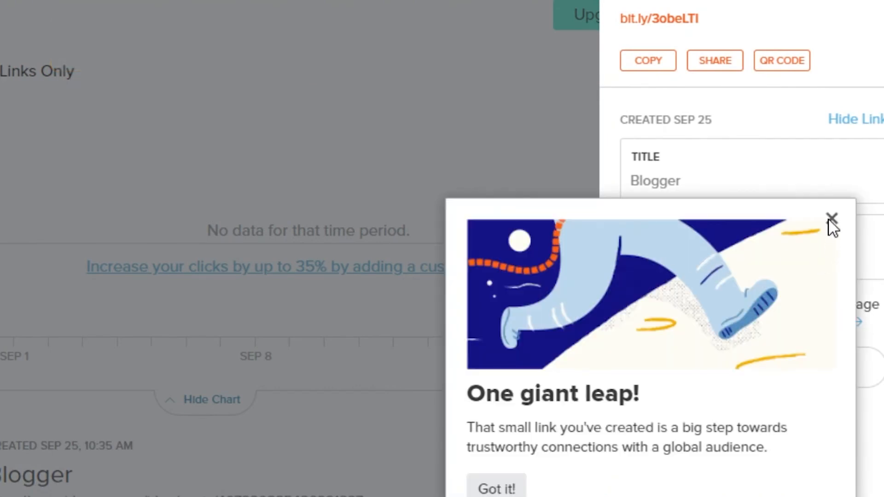
left_click(832, 219)
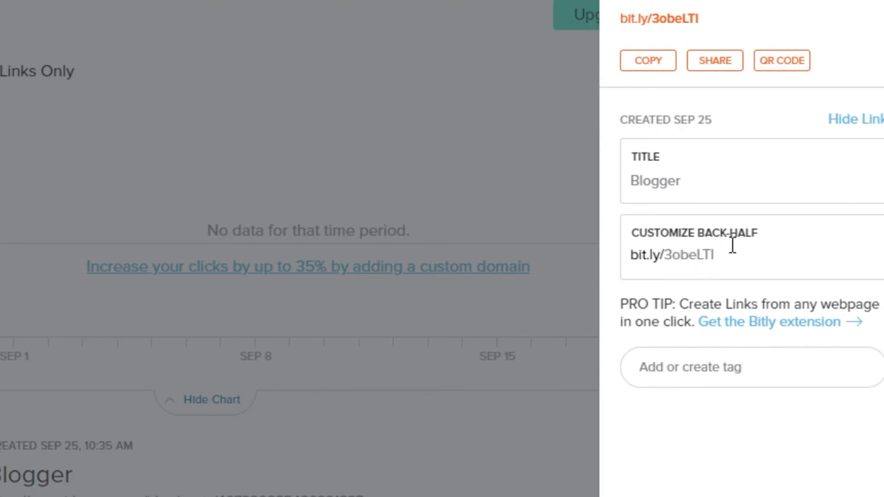
left_click_drag(718, 255, 700, 257)
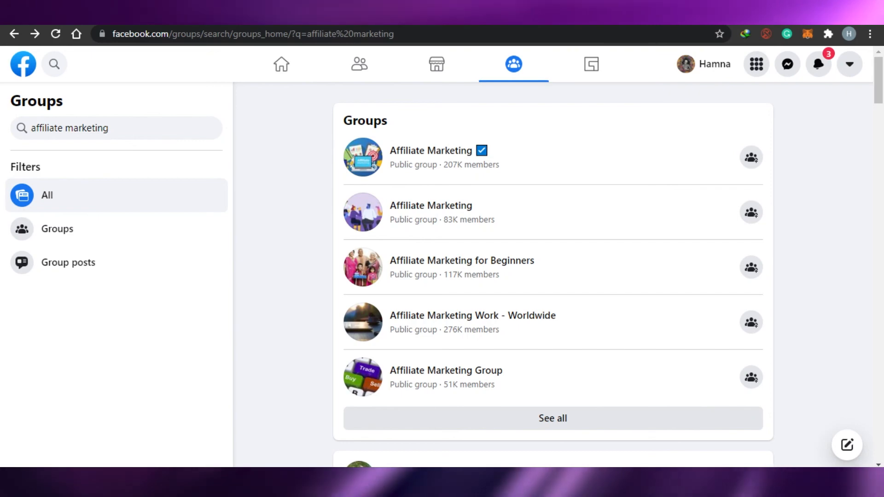
Open the public Affiliate Marketing group with 83K members from the Facebook search results and look through its discussion page.
left_click_drag(882, 64, 882, 144)
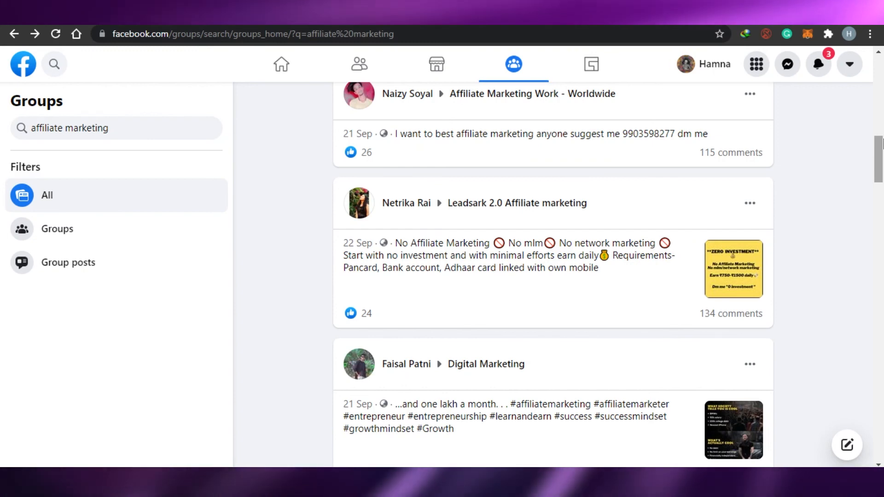
scroll(882, 143, "up", 10)
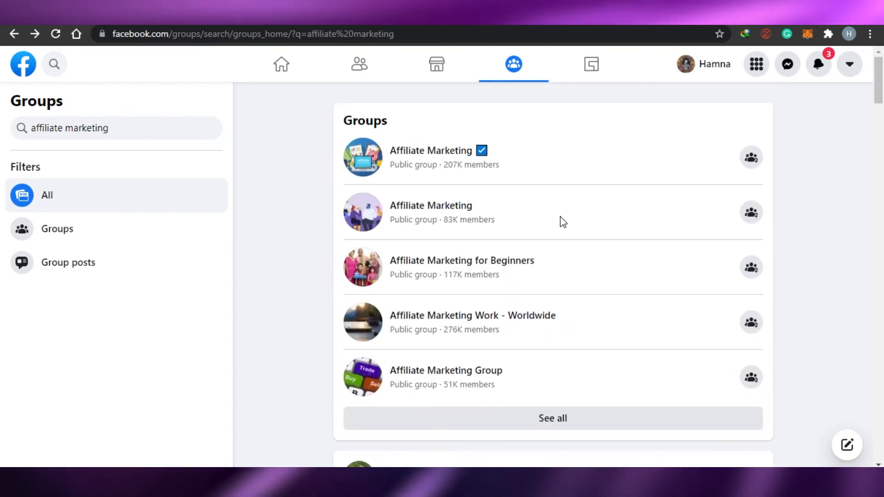
left_click(431, 206)
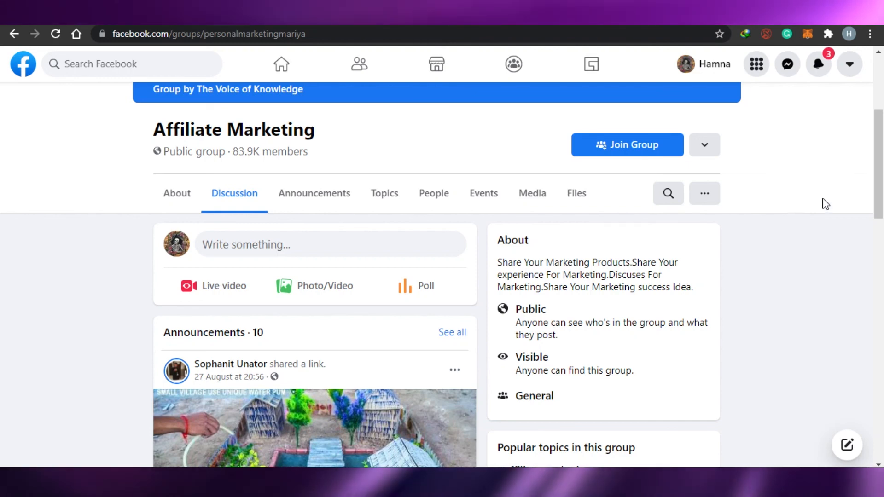
scroll(882, 235, "down", 5)
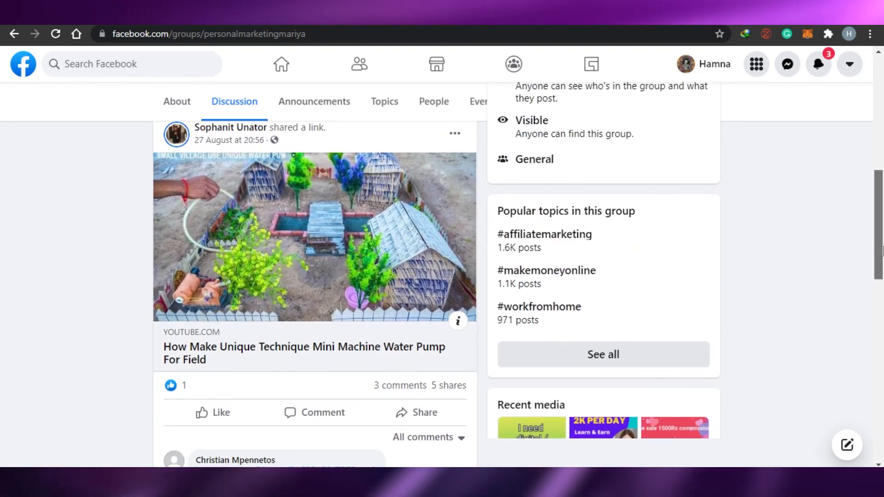
scroll(883, 275, "down", 10)
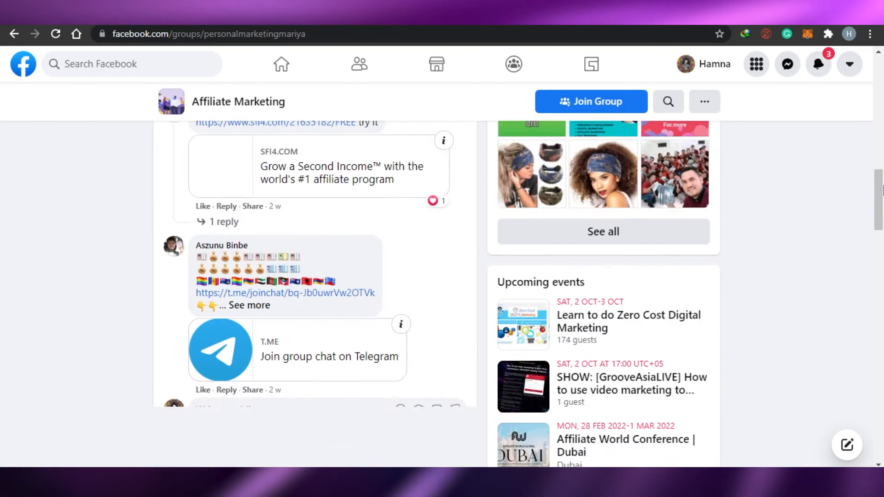
left_click_drag(879, 203, 877, 73)
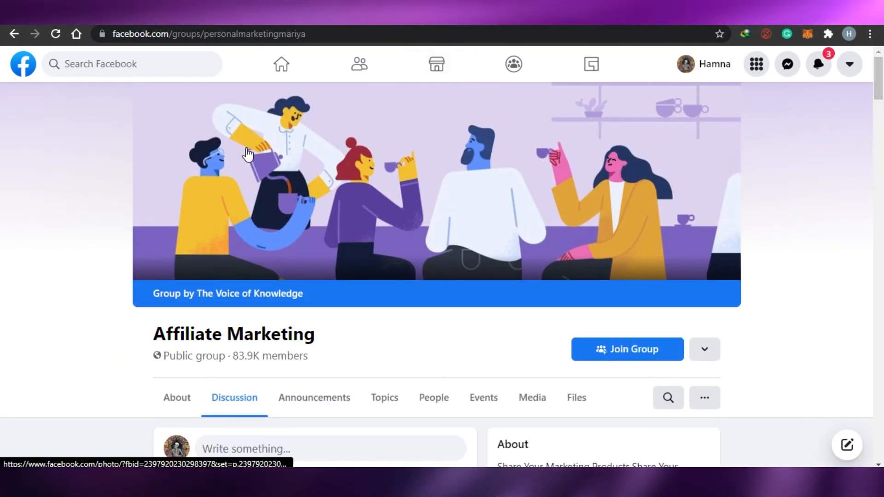